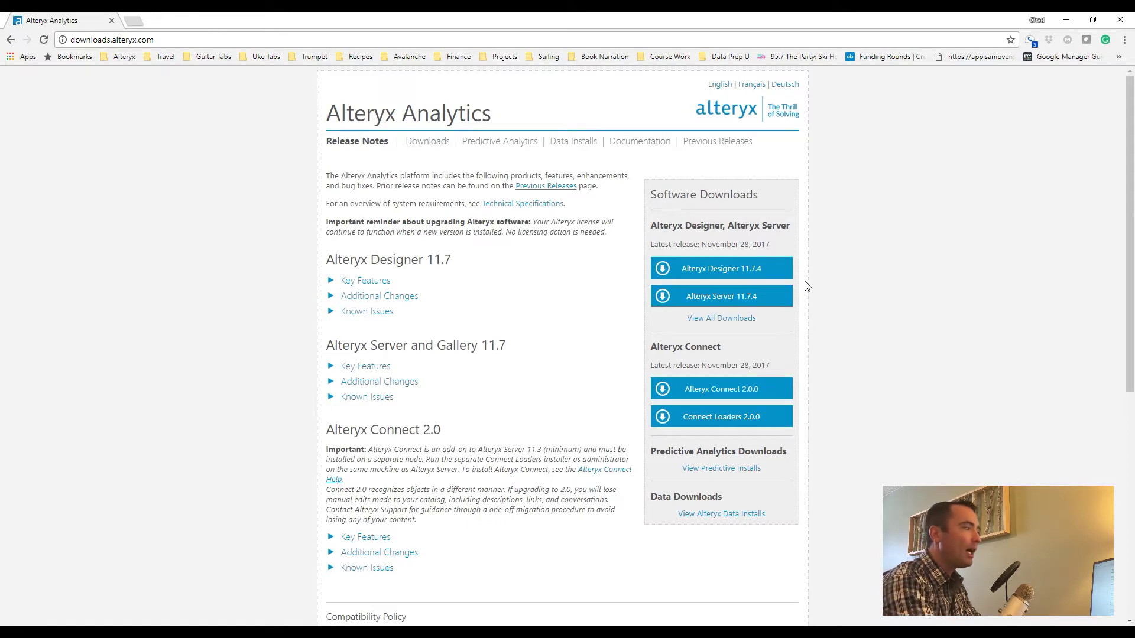
Step: Open the full list of Alteryx downloads from the Release Notes page
{"action": "left_click", "coordinate": [723, 324]}
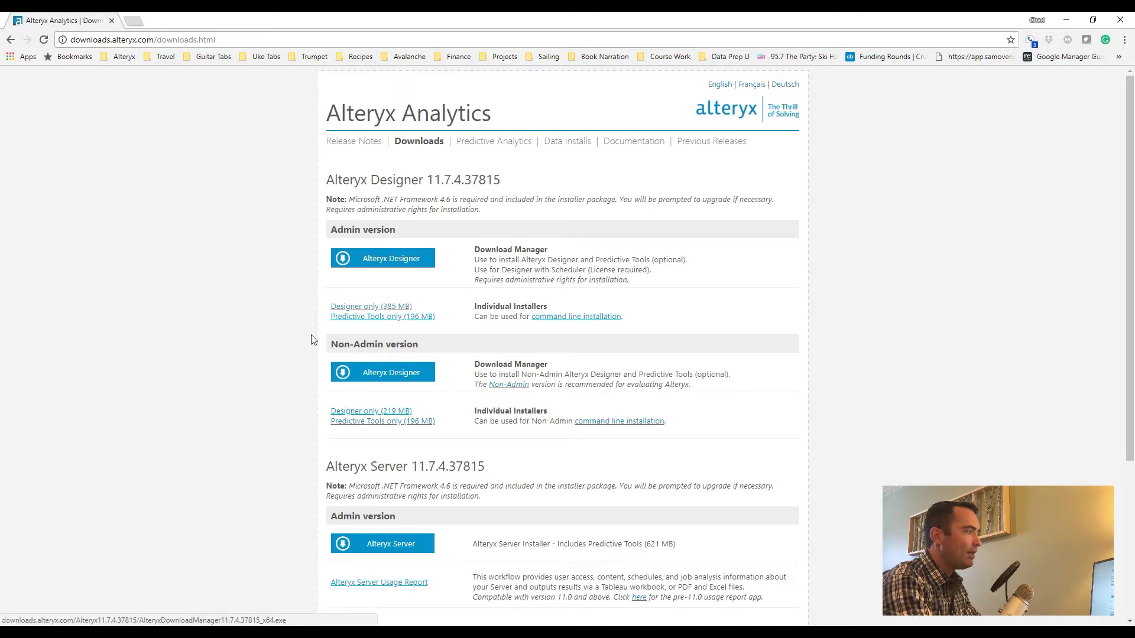
Step: Download the Non-Admin Alteryx Designer download manager and run the downloaded installer
{"action": "left_click", "coordinate": [374, 378]}
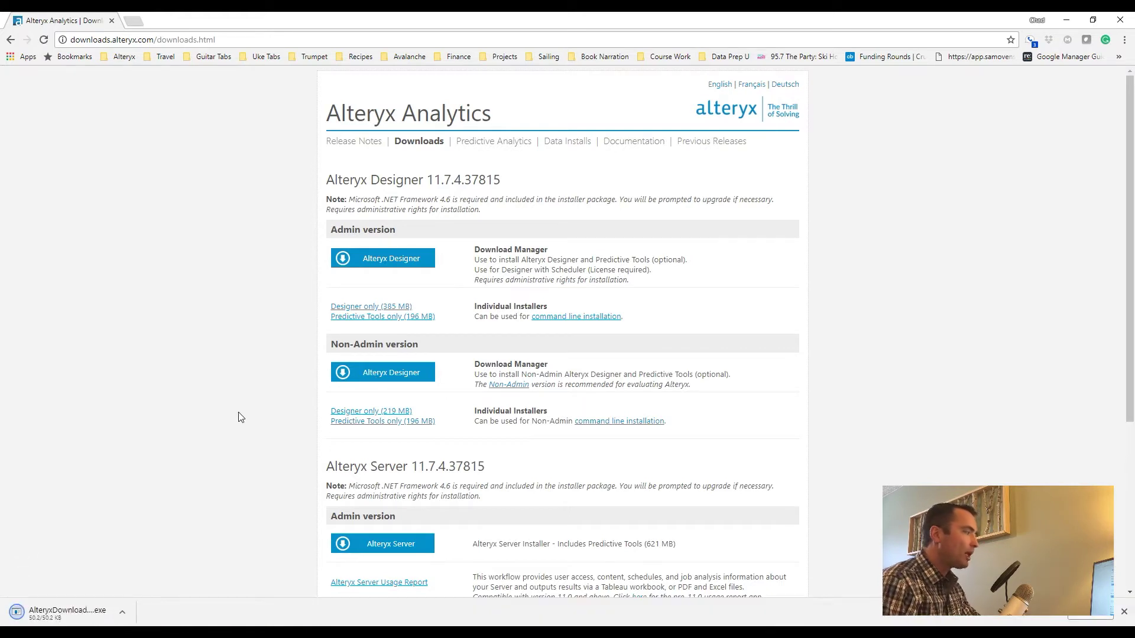
{"action": "left_click", "coordinate": [71, 613]}
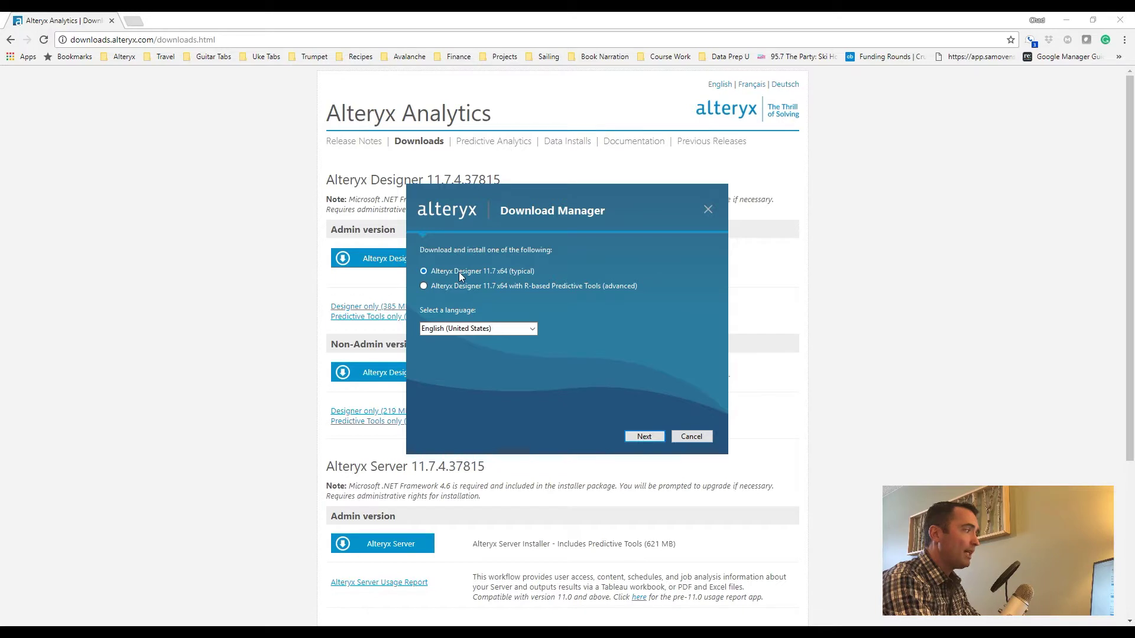
Step: Download Designer 11.7 x64 with R-based Predictive Tools in English and start its setup
{"action": "left_click", "coordinate": [448, 286]}
{"action": "left_click", "coordinate": [644, 435]}
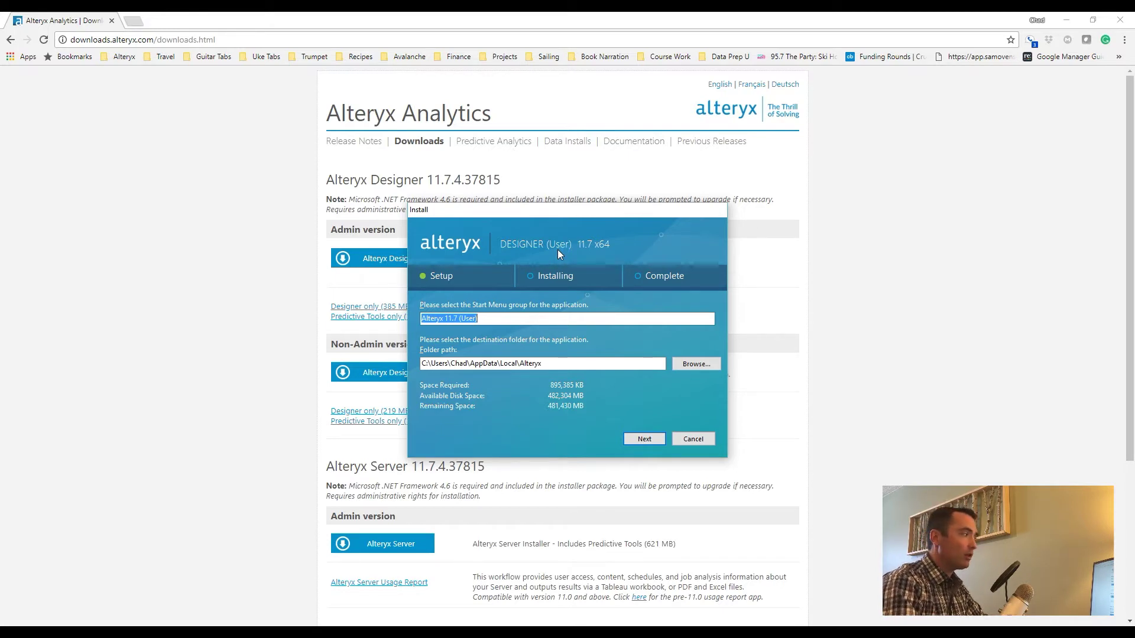
{"action": "left_click", "coordinate": [464, 318]}
Step: Keep the default Start Menu group 'Alteryx 11.7 (User)' and AppData install folder
{"action": "left_click_drag", "start_coordinate": [494, 321], "coordinate": [343, 316]}
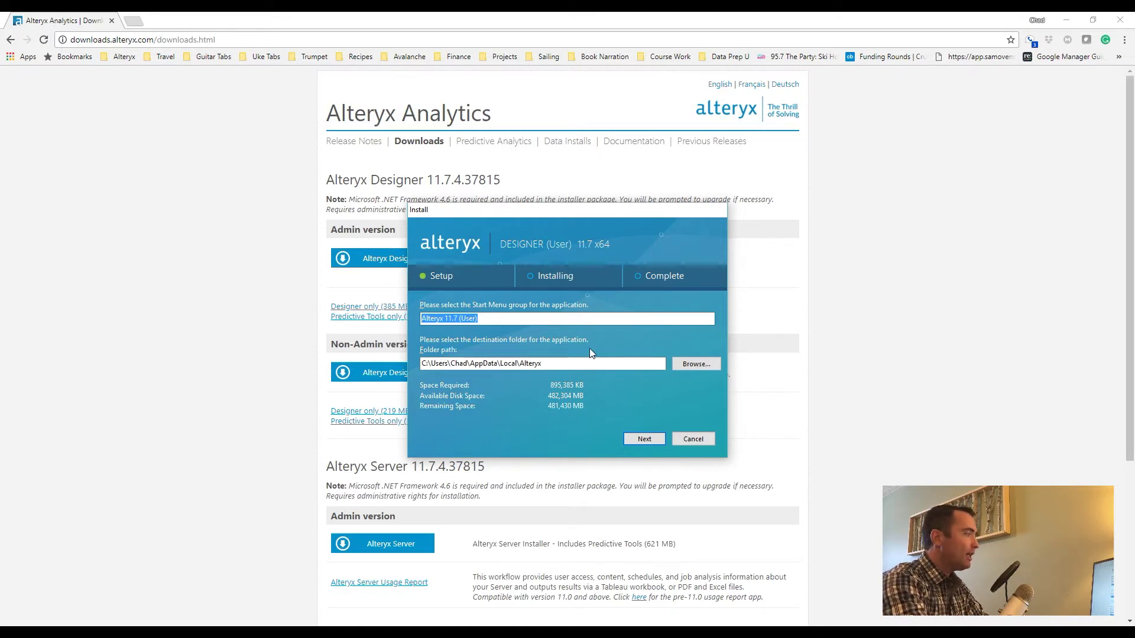
{"action": "left_click", "coordinate": [431, 363]}
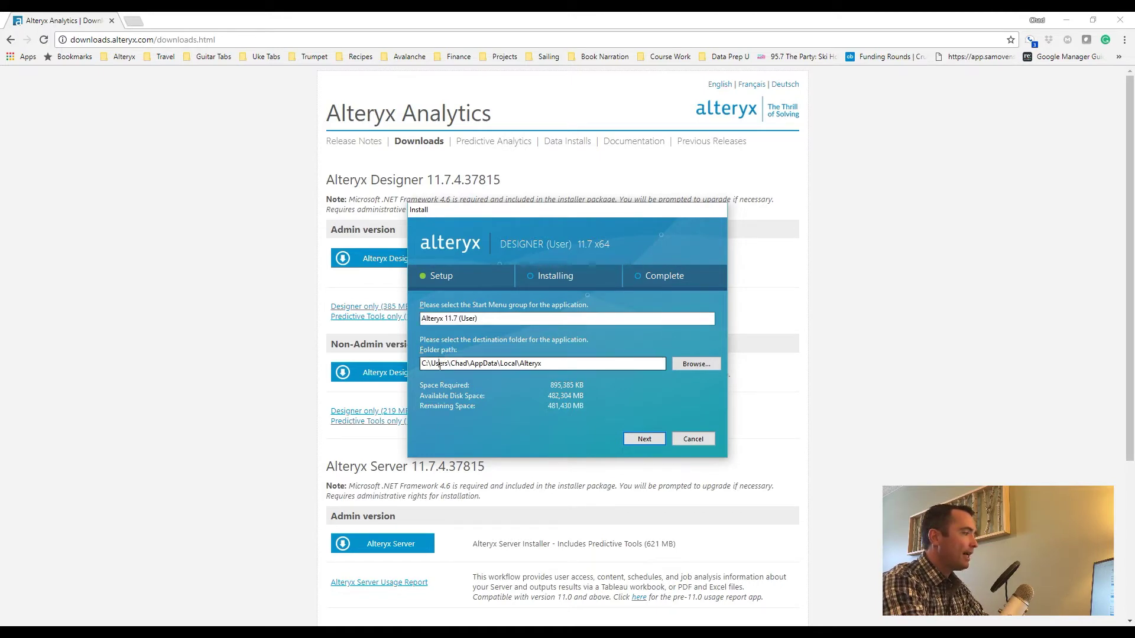
{"action": "double_click", "coordinate": [546, 363]}
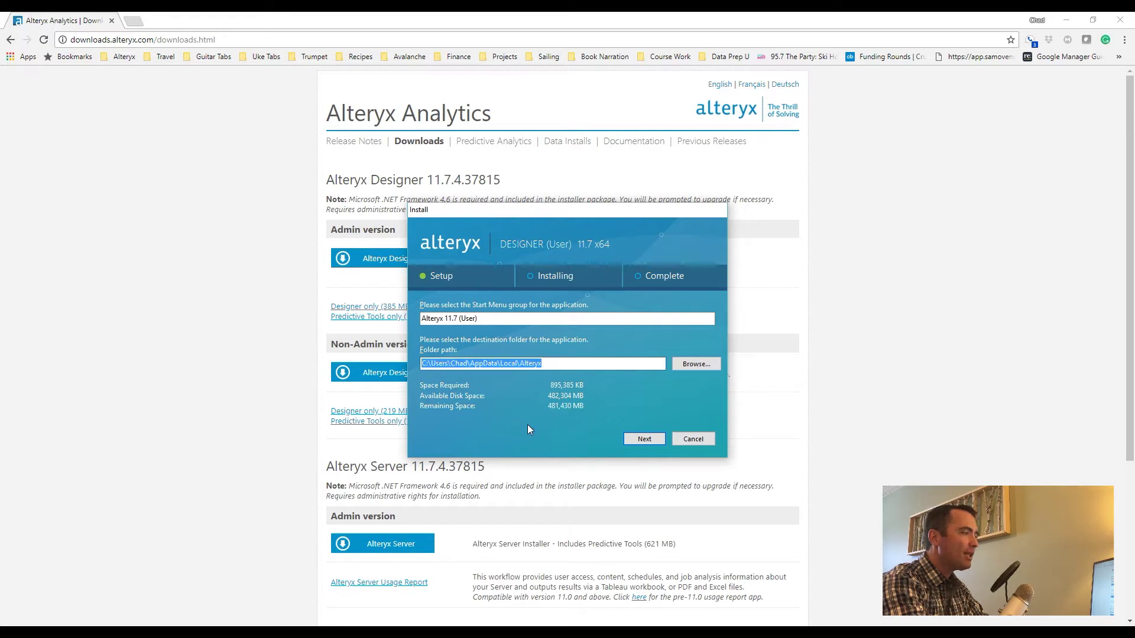
{"action": "left_click", "coordinate": [648, 438]}
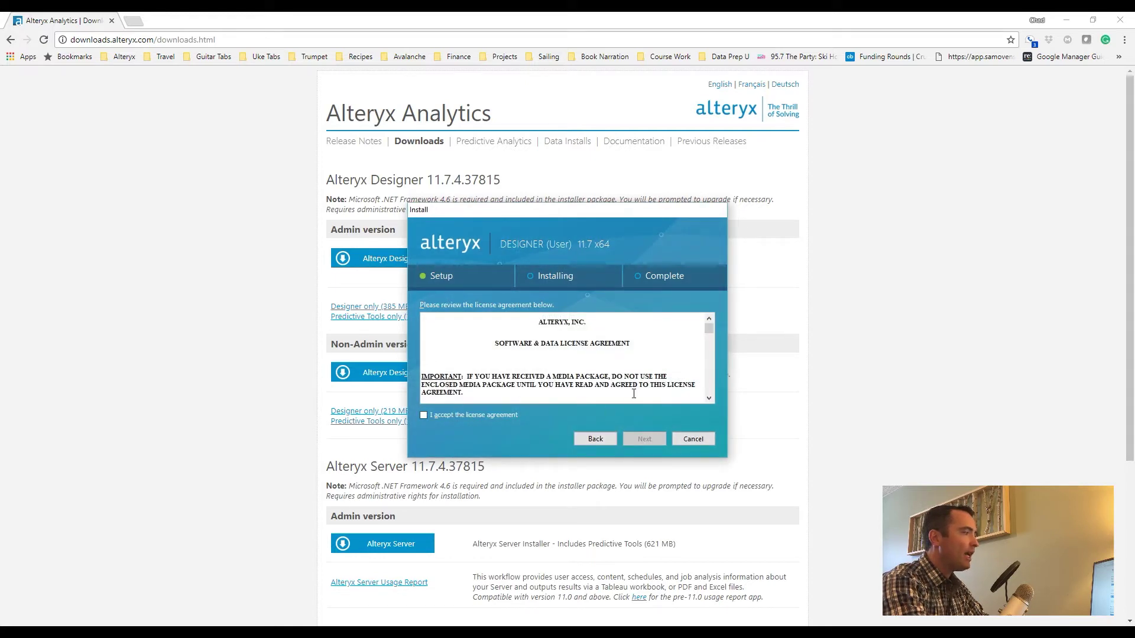
Step: Accept the Designer license agreement and begin installation
{"action": "left_click_drag", "start_coordinate": [708, 330], "coordinate": [708, 387]}
{"action": "left_click", "coordinate": [439, 415]}
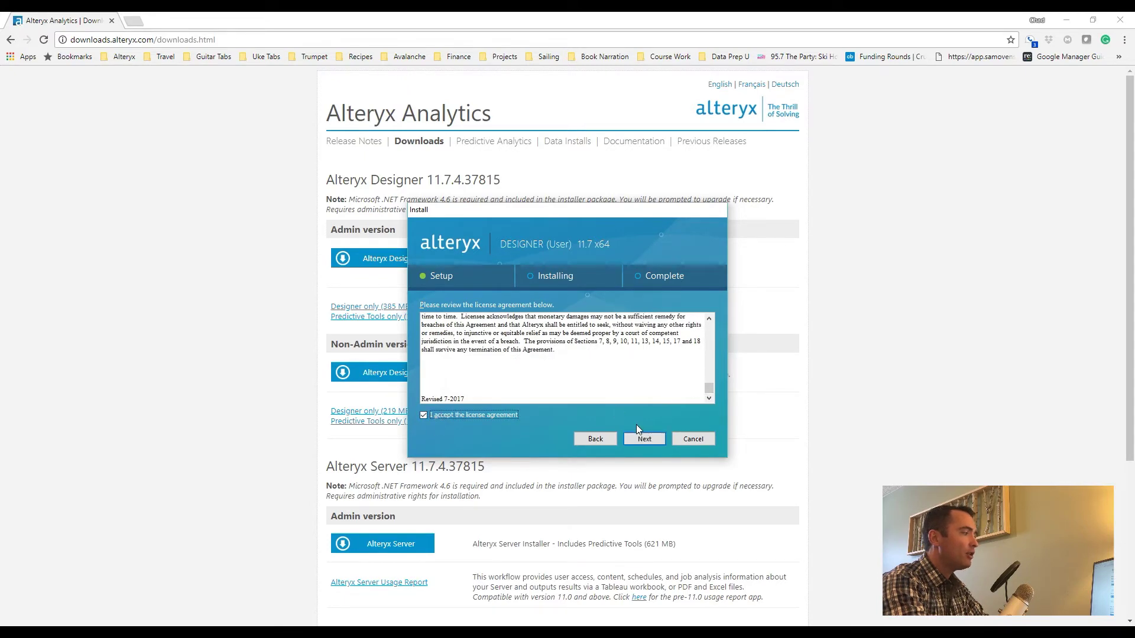
{"action": "left_click", "coordinate": [641, 438]}
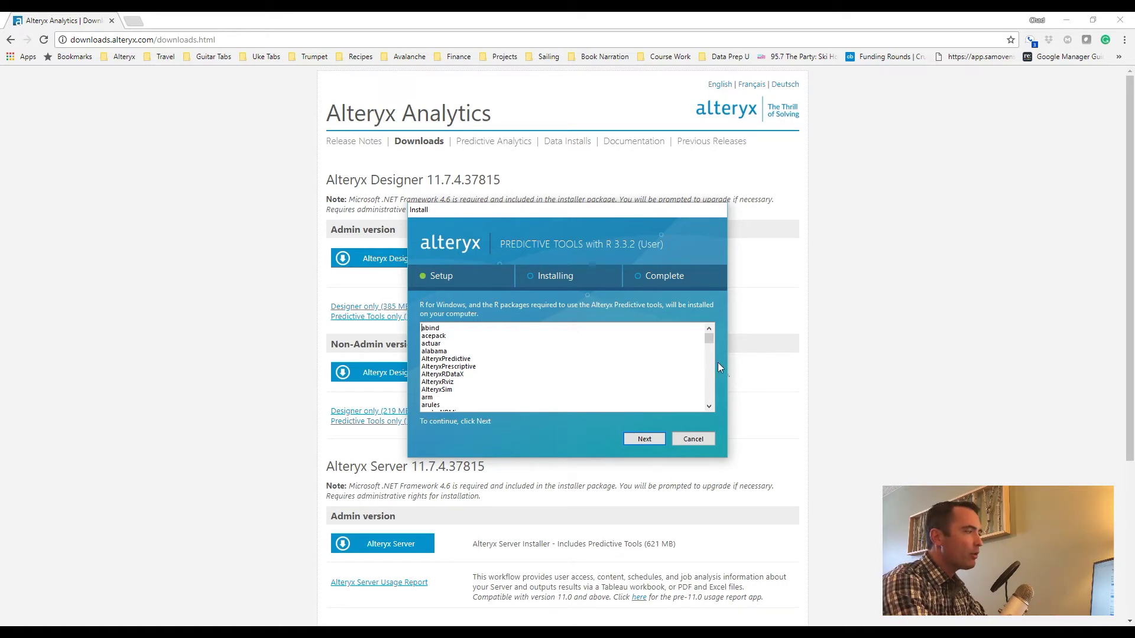
Step: Review the R 3.3.2 package list and move on to the license page
{"action": "mouse_move", "coordinate": [711, 341]}
{"action": "left_mouse_down"}
{"action": "mouse_move", "coordinate": [708, 405]}
{"action": "mouse_move", "coordinate": [712, 335]}
{"action": "left_mouse_up"}
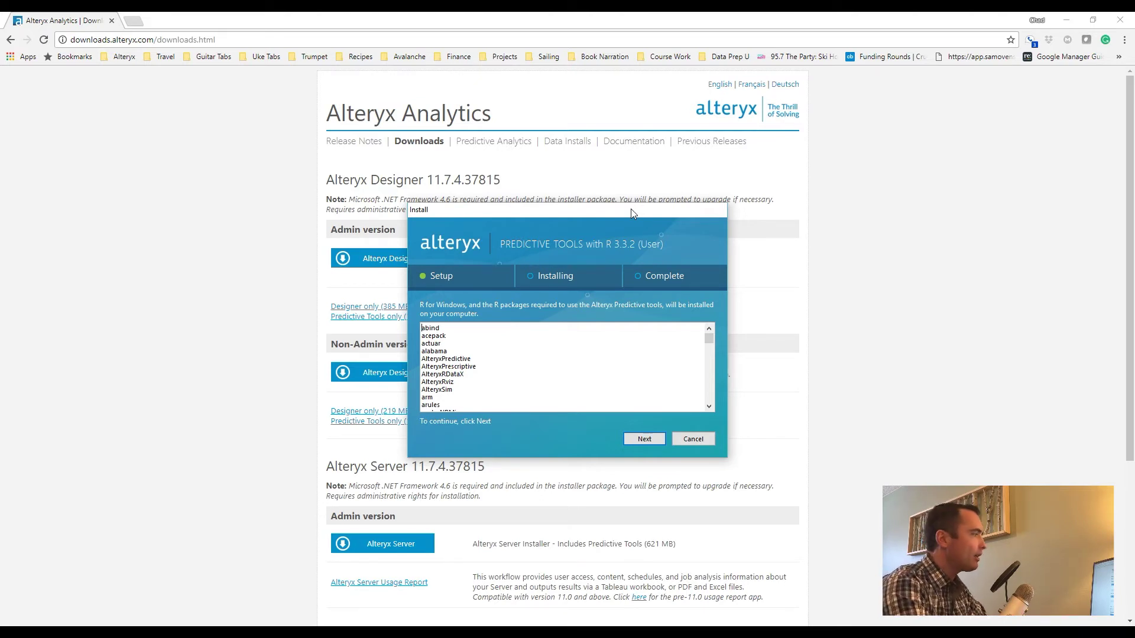
{"action": "left_click", "coordinate": [639, 441]}
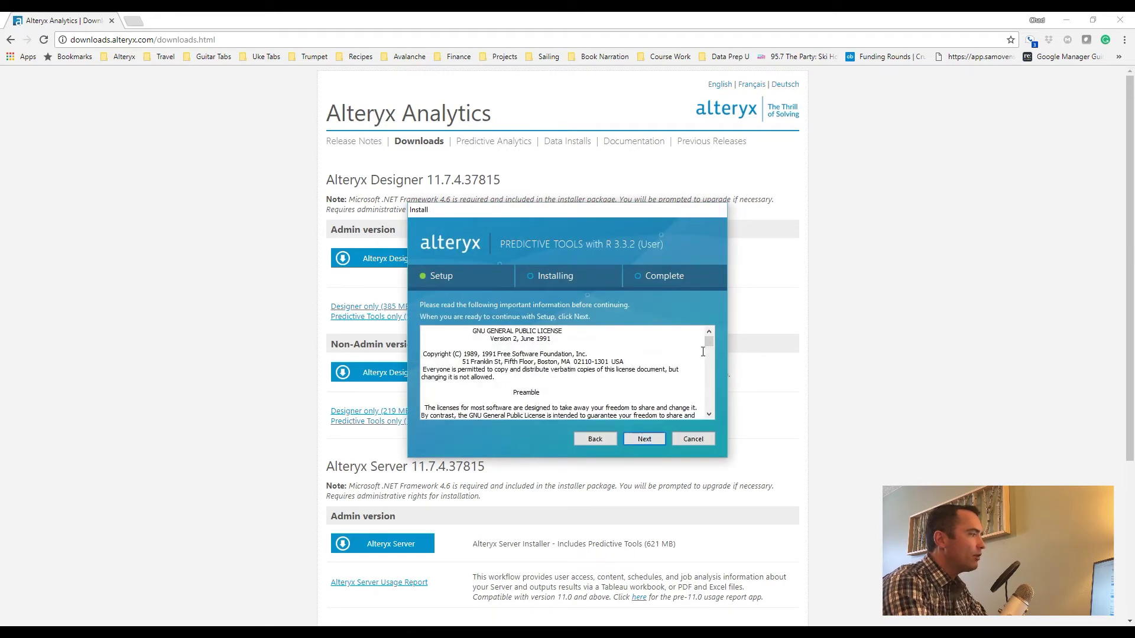
Step: Accept the GNU General Public License v2 and install the Predictive Tools with R 3.3.2
{"action": "left_click_drag", "start_coordinate": [707, 342], "coordinate": [708, 413]}
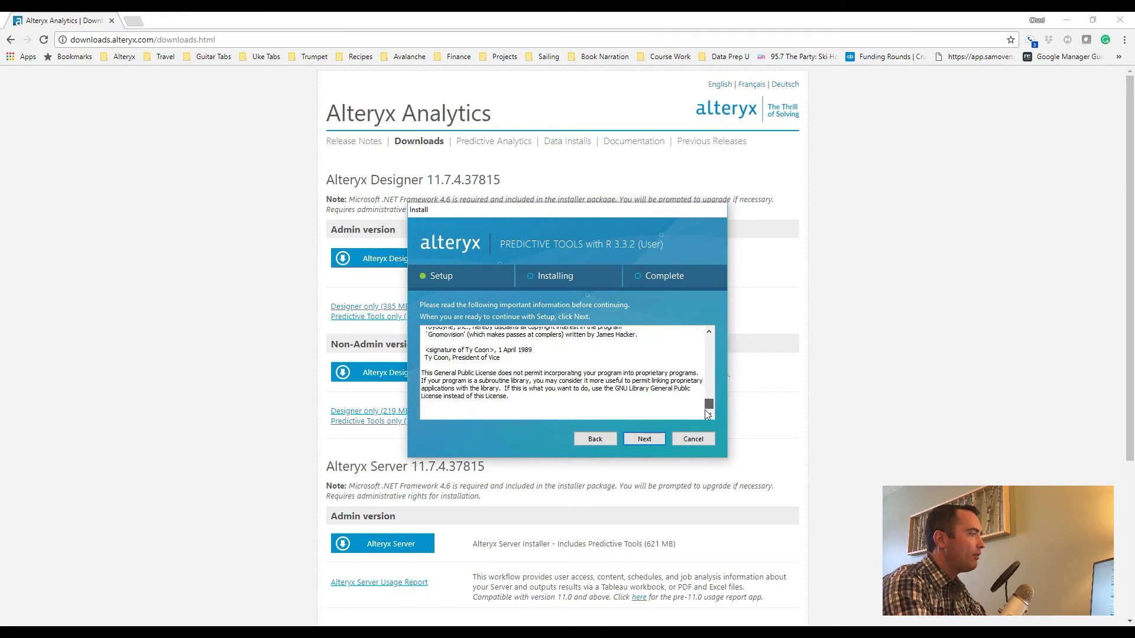
{"action": "left_click", "coordinate": [652, 439]}
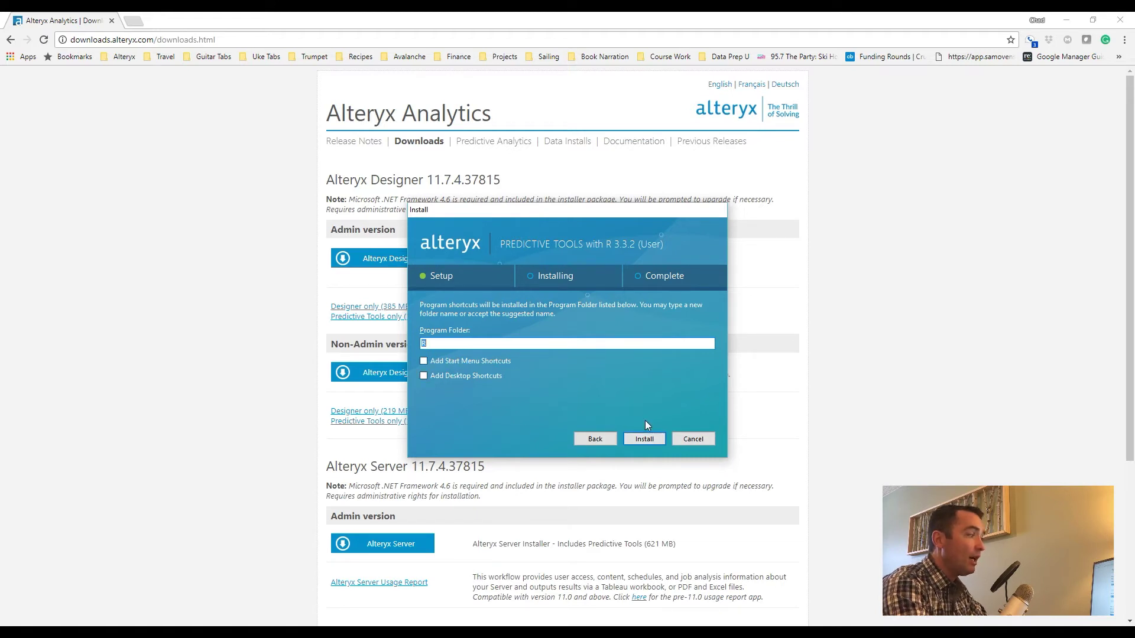
{"action": "left_click", "coordinate": [644, 436]}
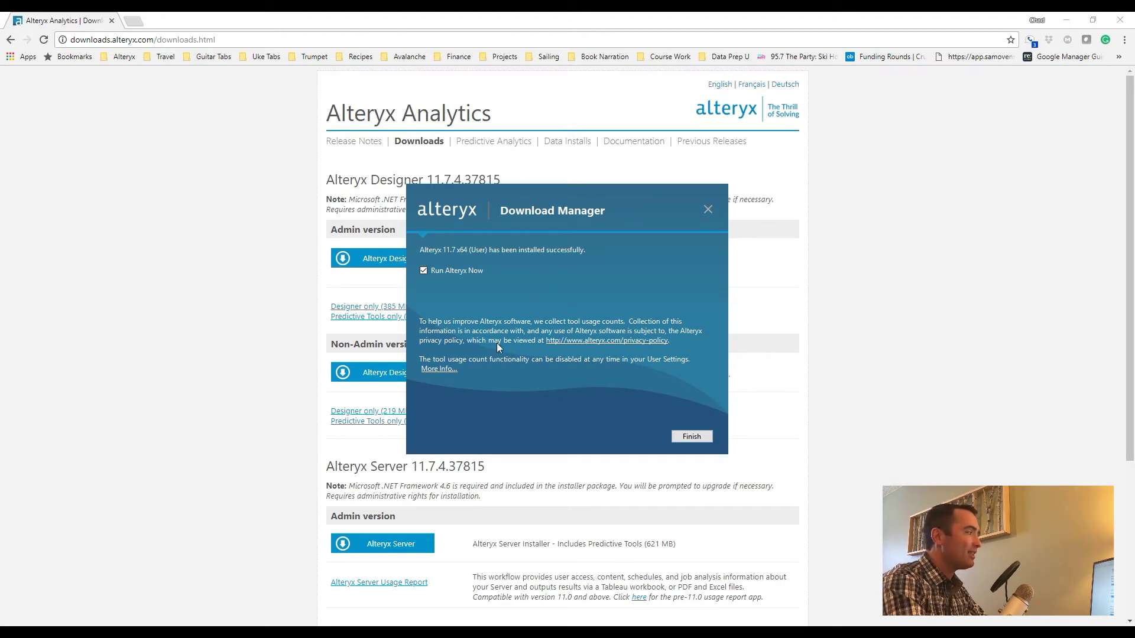
Step: Finish setup with Run Alteryx Now checked so Designer launches
{"action": "left_click", "coordinate": [690, 437]}
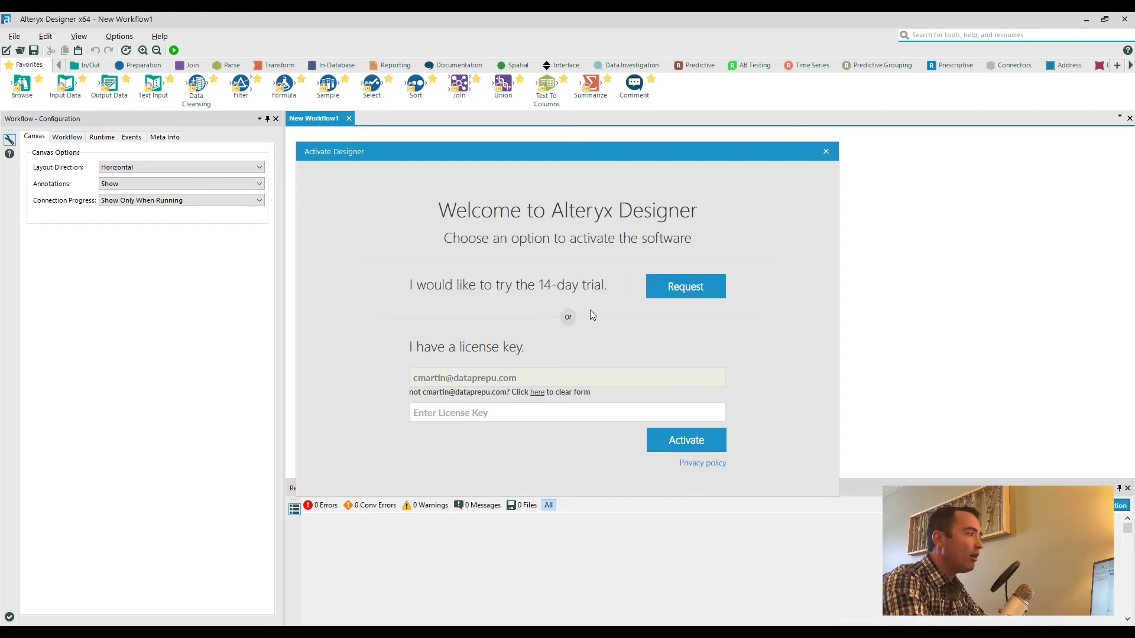
Step: Request the 14-day trial in the Activate Designer dialog
{"action": "left_click", "coordinate": [695, 291]}
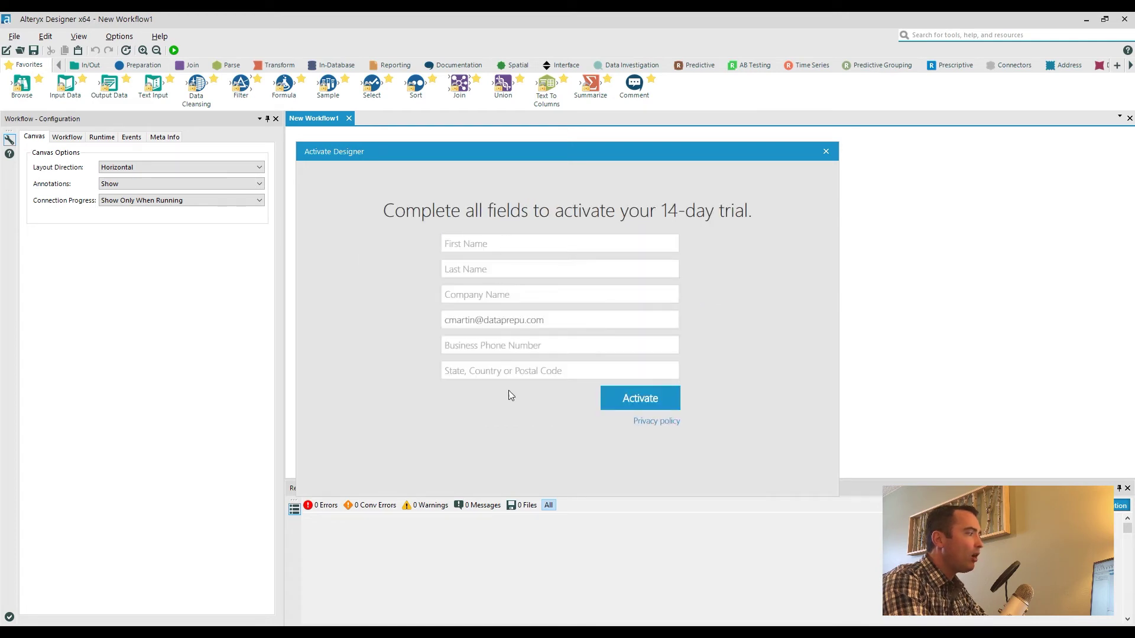
Step: Autofill the trial form's name, company, phone and location fields, then close the form
{"action": "left_click", "coordinate": [497, 244]}
{"action": "left_click", "coordinate": [492, 261]}
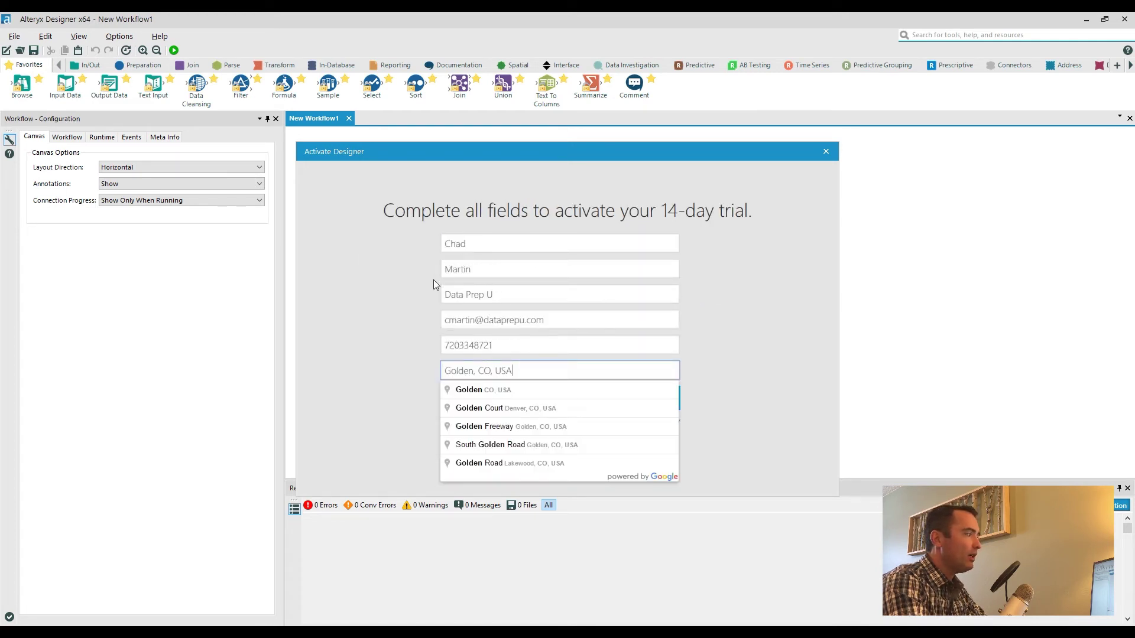
{"action": "left_click", "coordinate": [414, 317]}
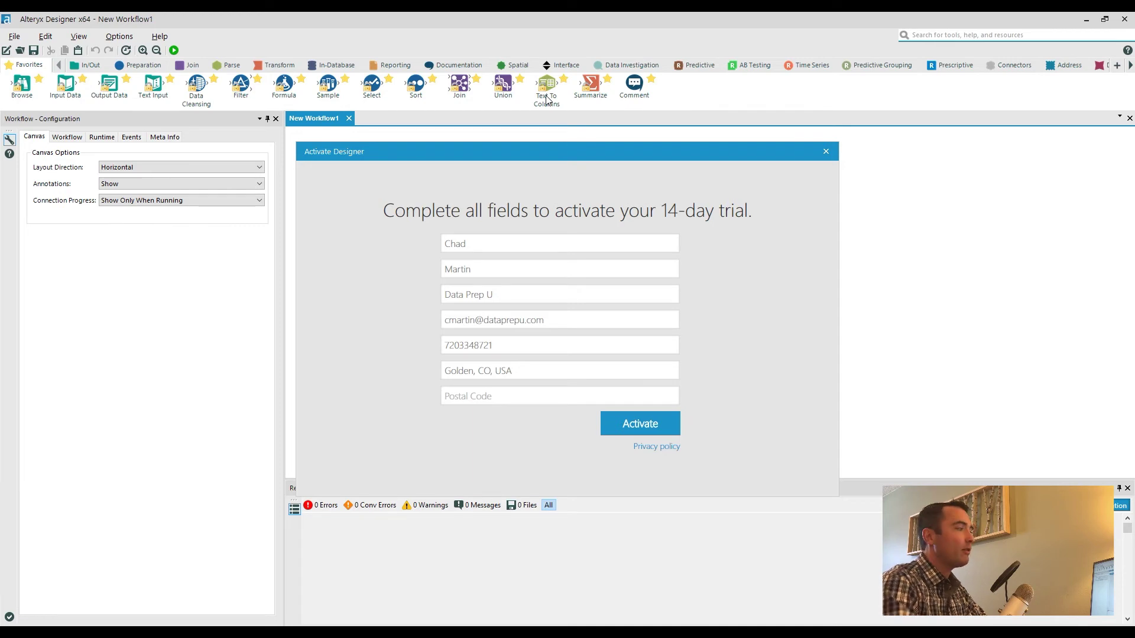
{"action": "left_click", "coordinate": [826, 152]}
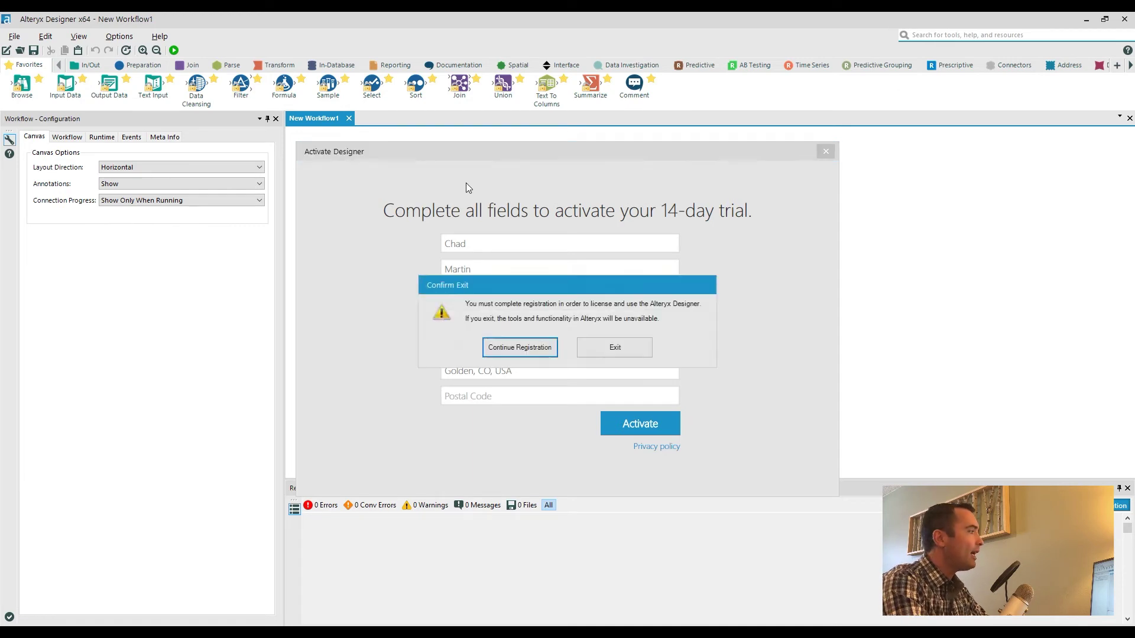
Step: Exit without registering, reopen Options > Activate License Key, and switch to the Outlook license email
{"action": "left_click", "coordinate": [634, 358]}
{"action": "left_click", "coordinate": [126, 41]}
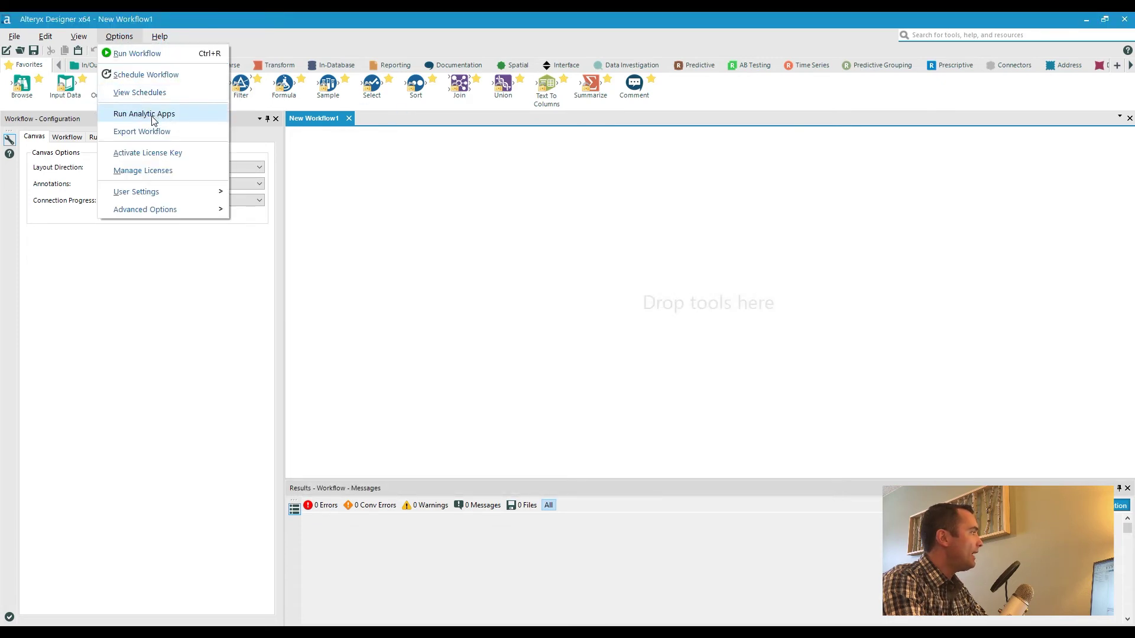
{"action": "left_click", "coordinate": [148, 154]}
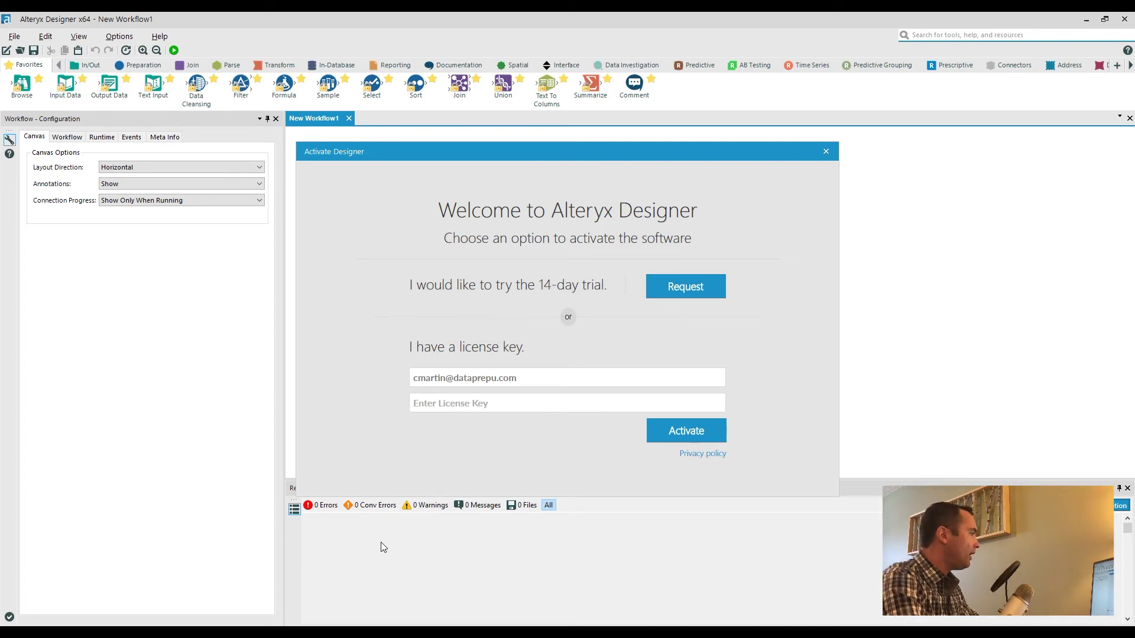
{"action": "key", "text": "alt+Tab"}
{"action": "key", "text": "alt+Tab"}
{"action": "key", "text": "alt+Tab"}
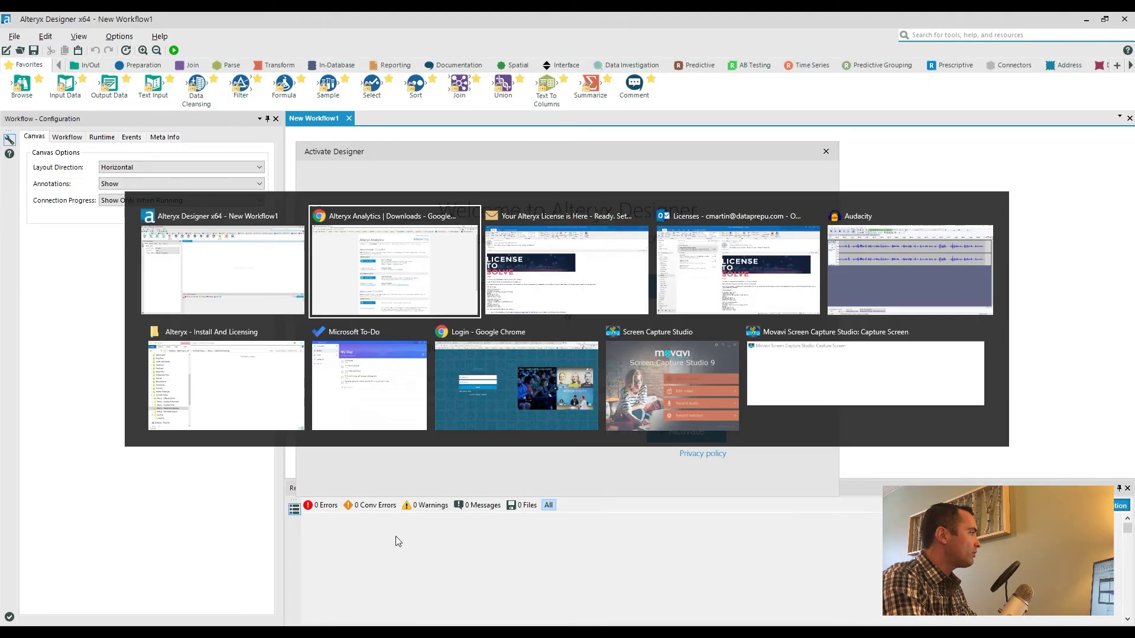
{"action": "key", "text": "alt+Tab"}
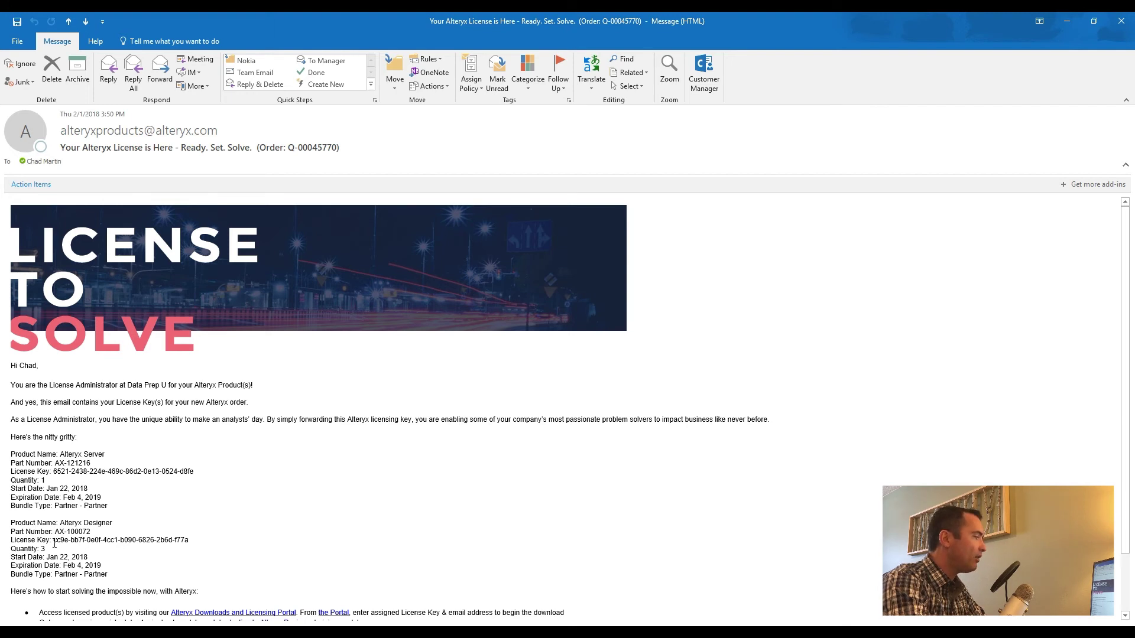
Step: Copy the Designer license key from the Outlook email and focus the Activate Designer key field
{"action": "left_click_drag", "start_coordinate": [72, 540], "coordinate": [189, 539]}
{"action": "key", "text": "ctrl+c"}
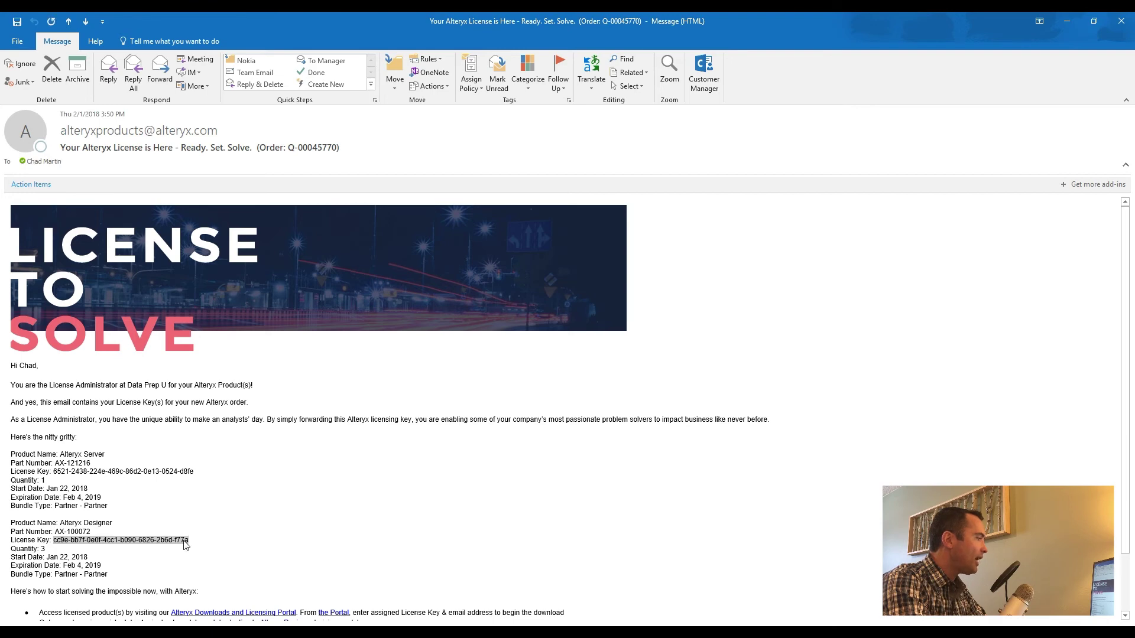
{"action": "right_click", "coordinate": [185, 543]}
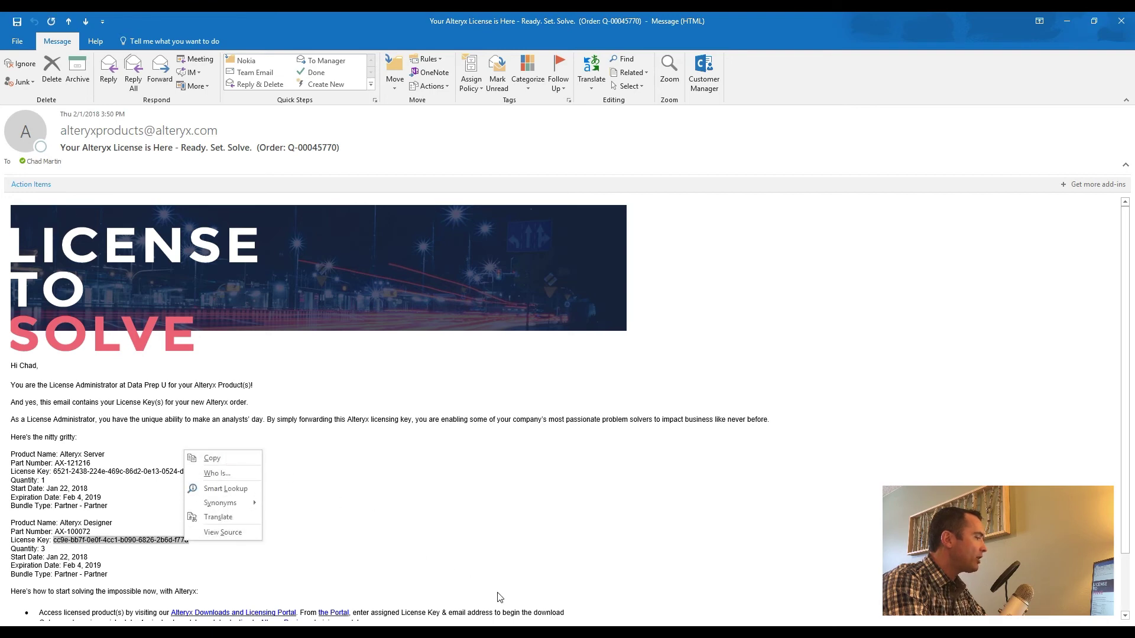
{"action": "left_click", "coordinate": [225, 459]}
{"action": "key", "text": "alt+Tab"}
{"action": "left_click", "coordinate": [509, 406]}
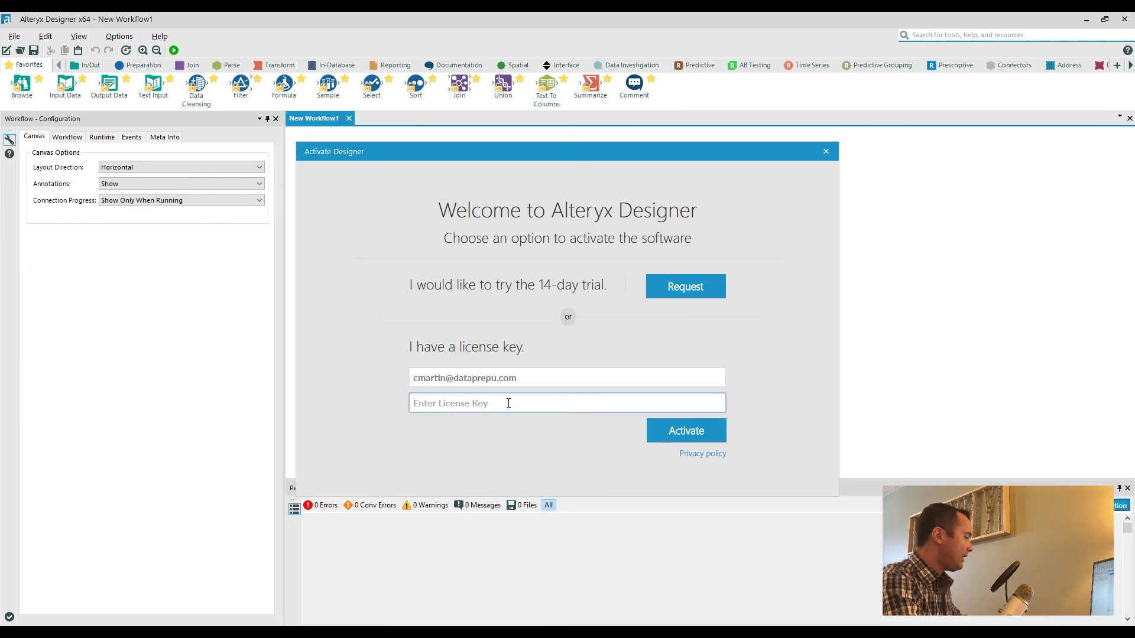
Step: Paste the license key, activate it, and close the dialog to the empty New Workflow1 canvas
{"action": "key", "text": "ctrl+v"}
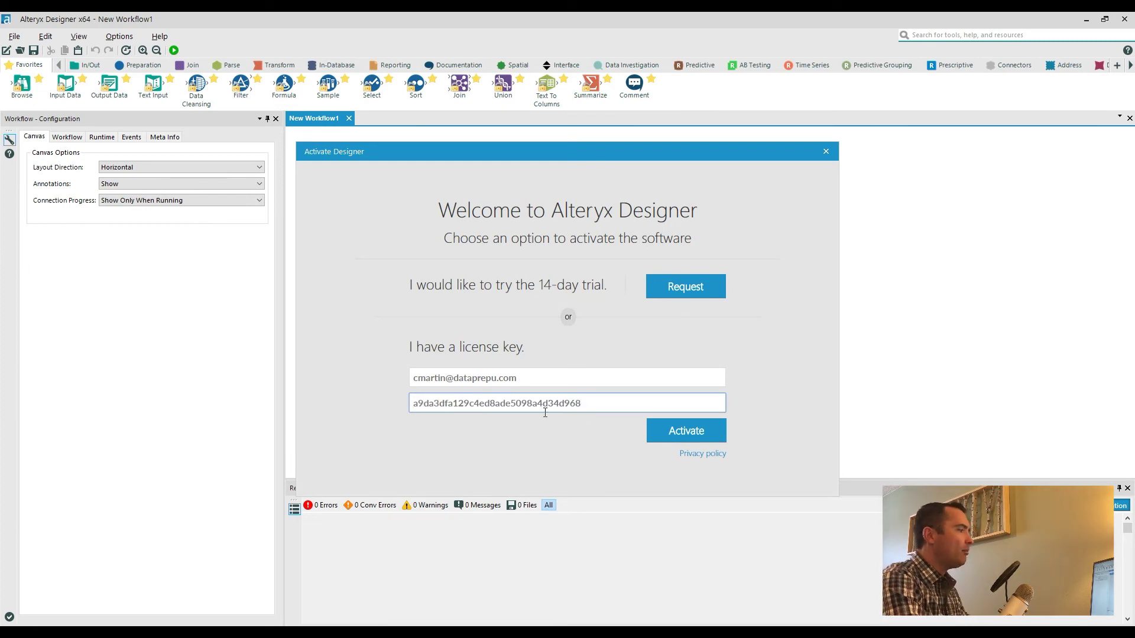
{"action": "left_click", "coordinate": [685, 430]}
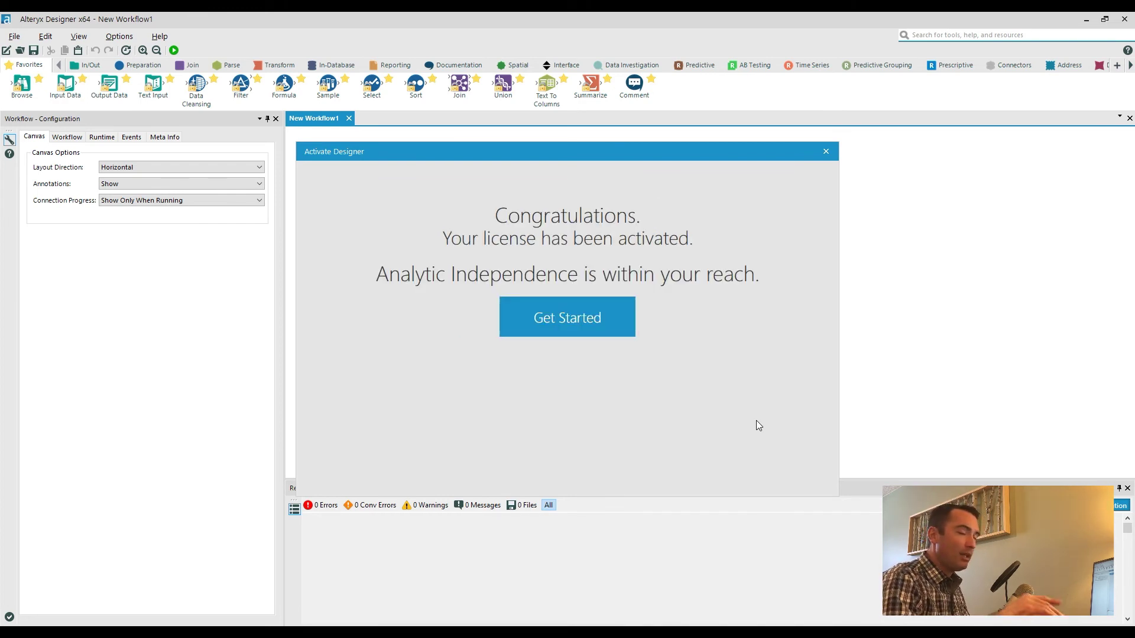
{"action": "left_click", "coordinate": [574, 313]}
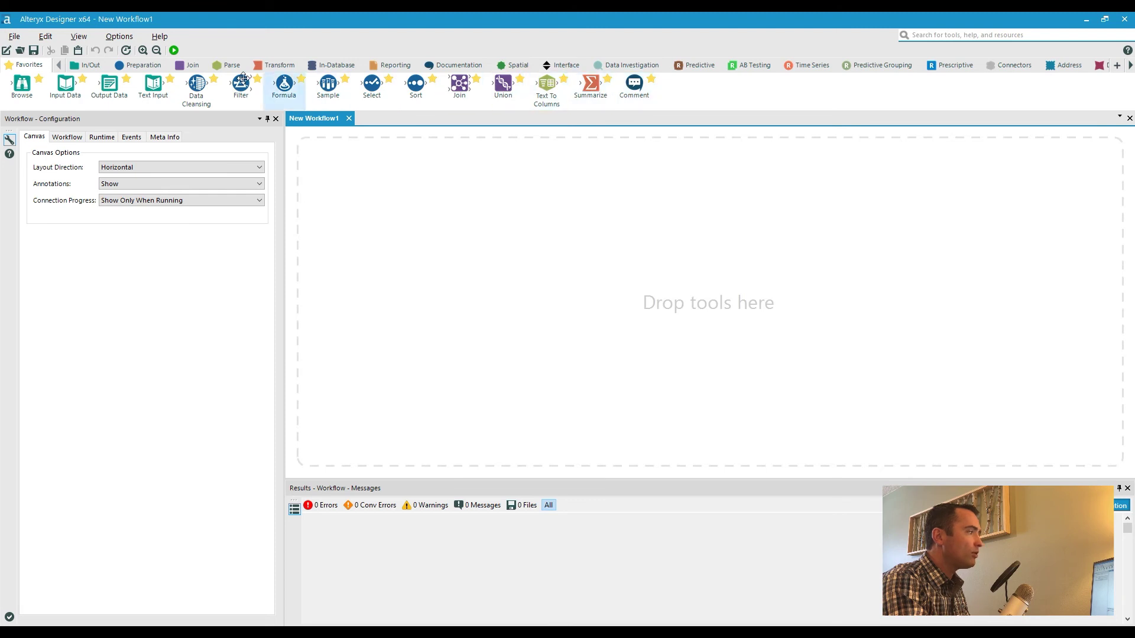
{"action": "left_click_drag", "start_coordinate": [242, 78], "coordinate": [448, 284]}
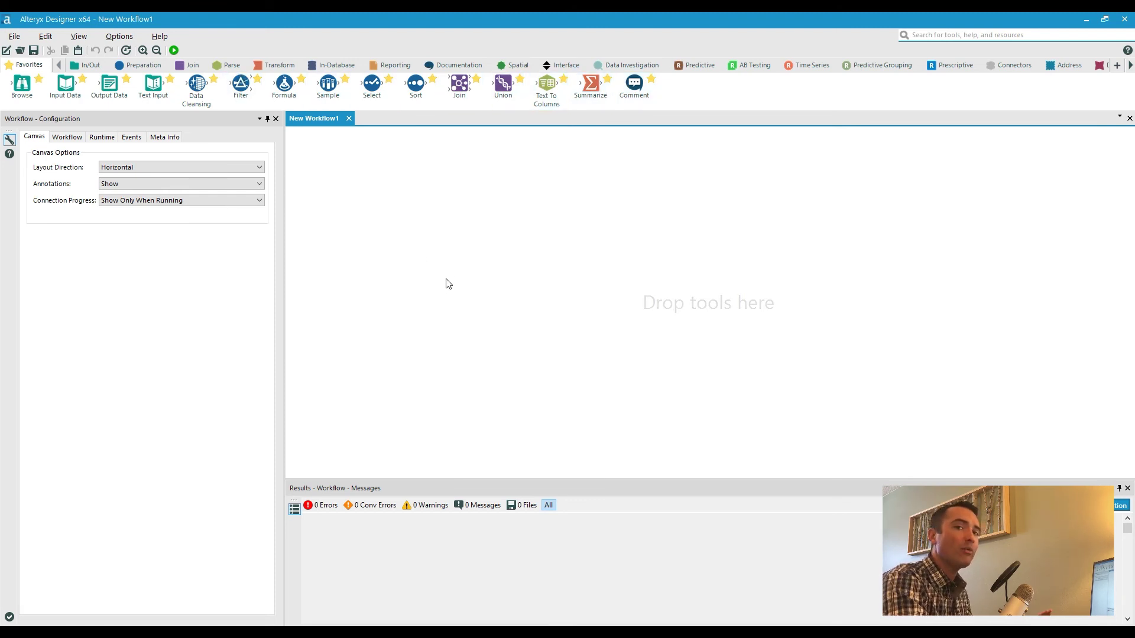